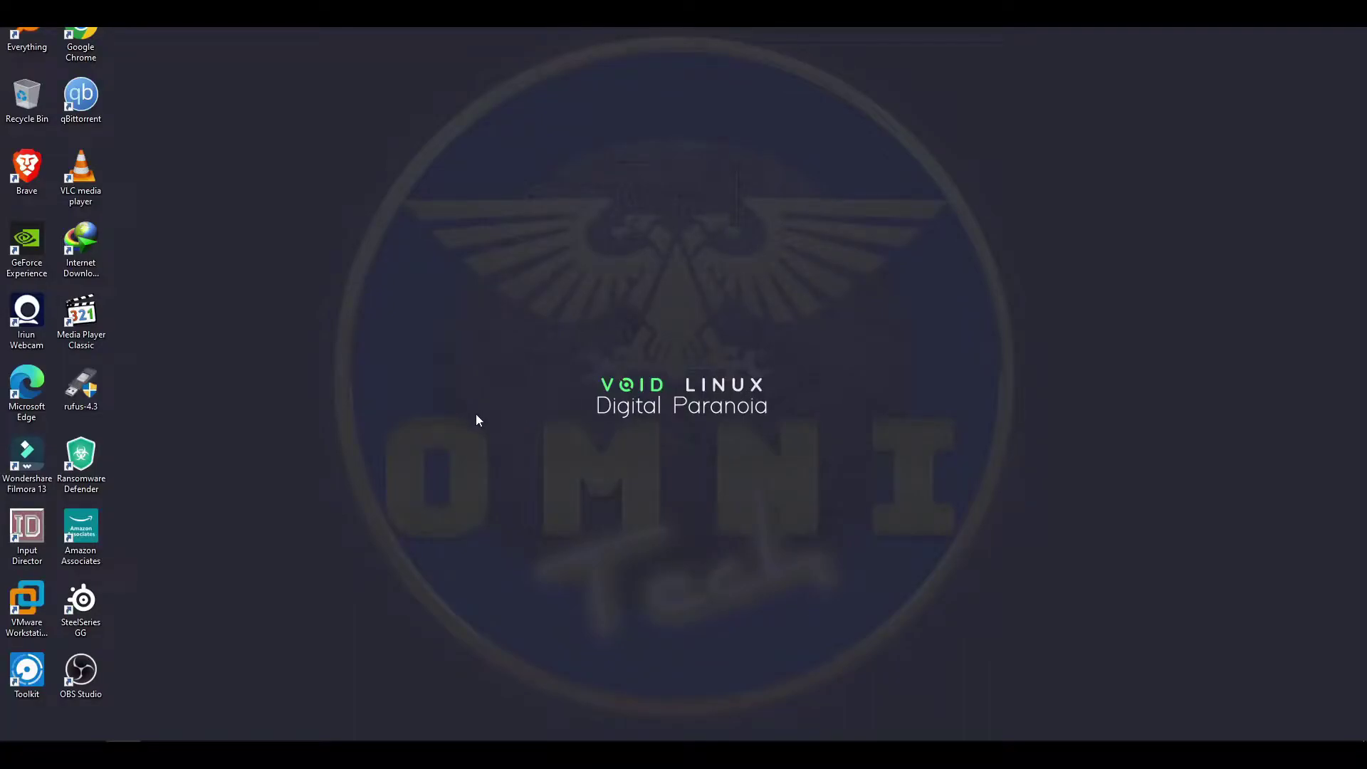
Launch SteelSeries GG, try logging in with the existing account, and return to the account choice screen
double_click(80, 602)
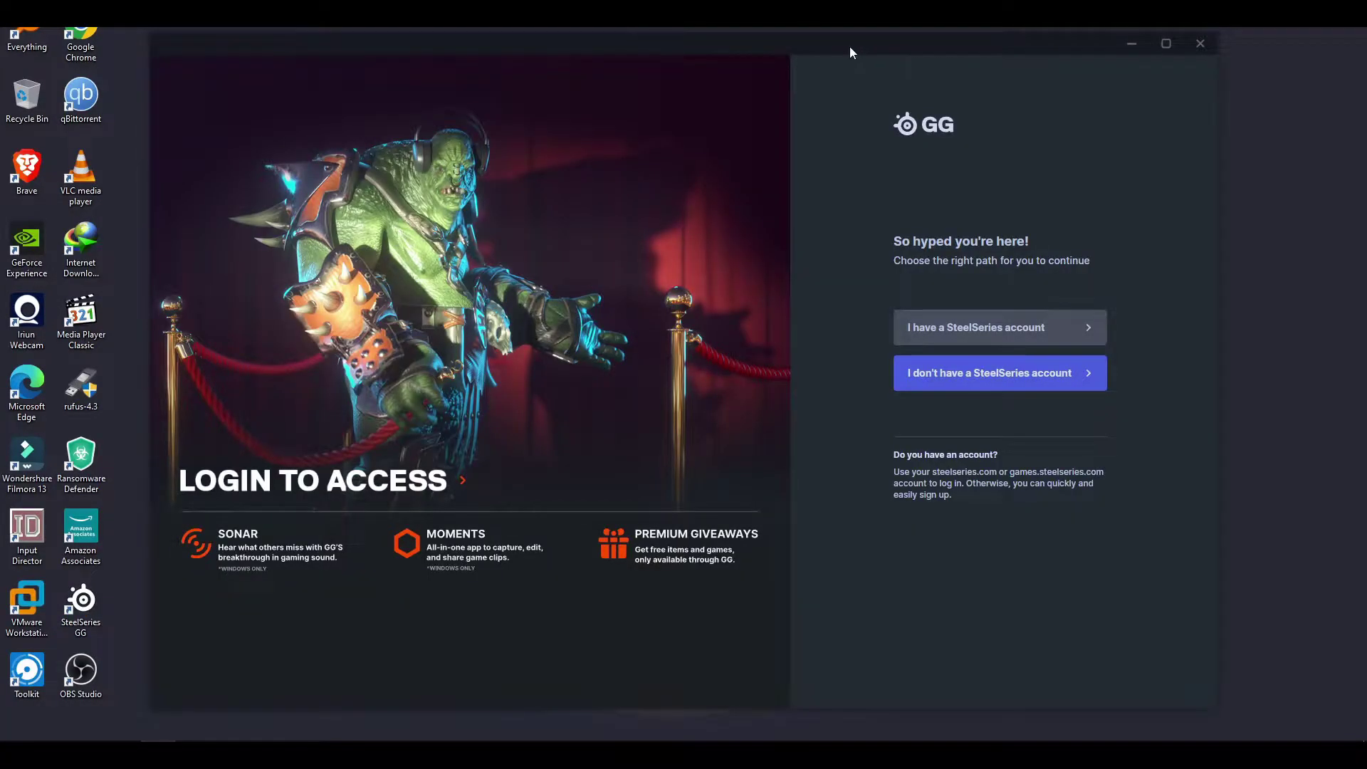
left_click_drag(850, 48, 844, 29)
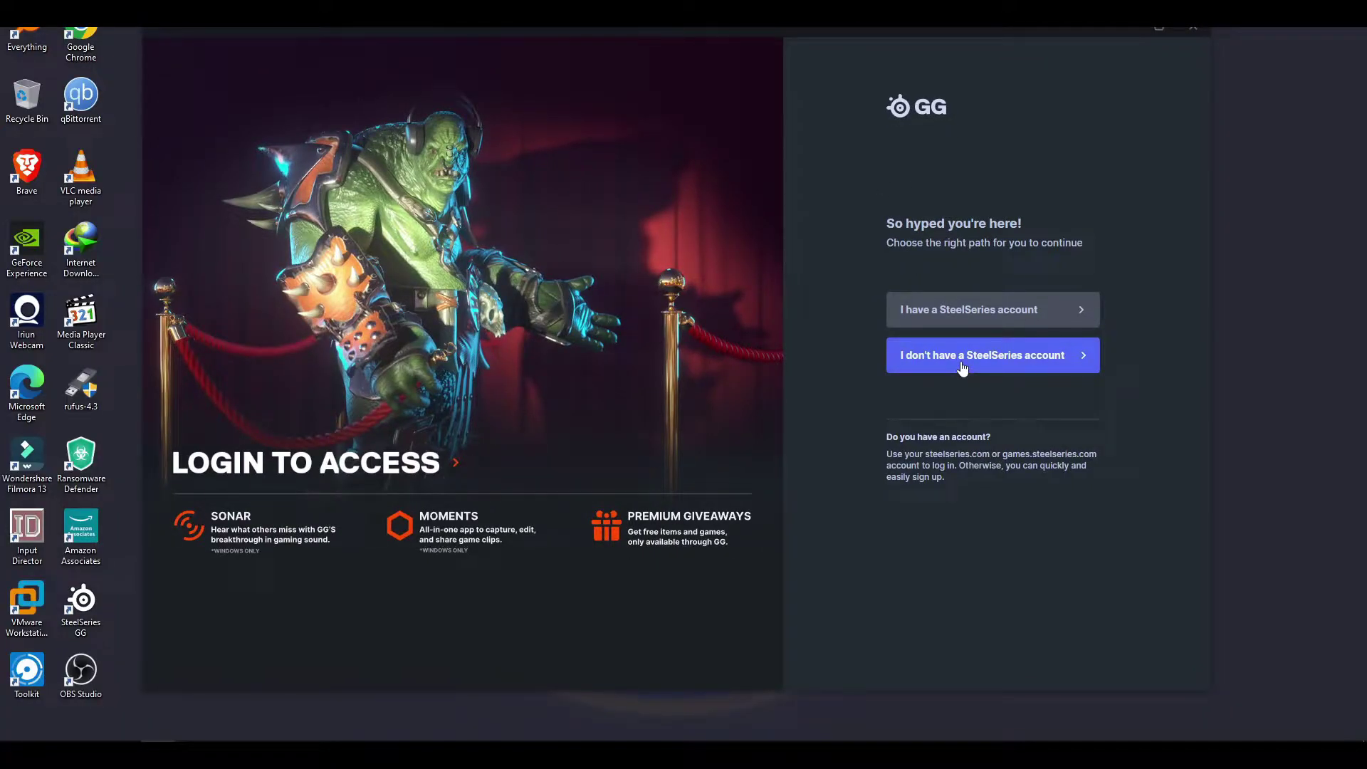
left_click(958, 306)
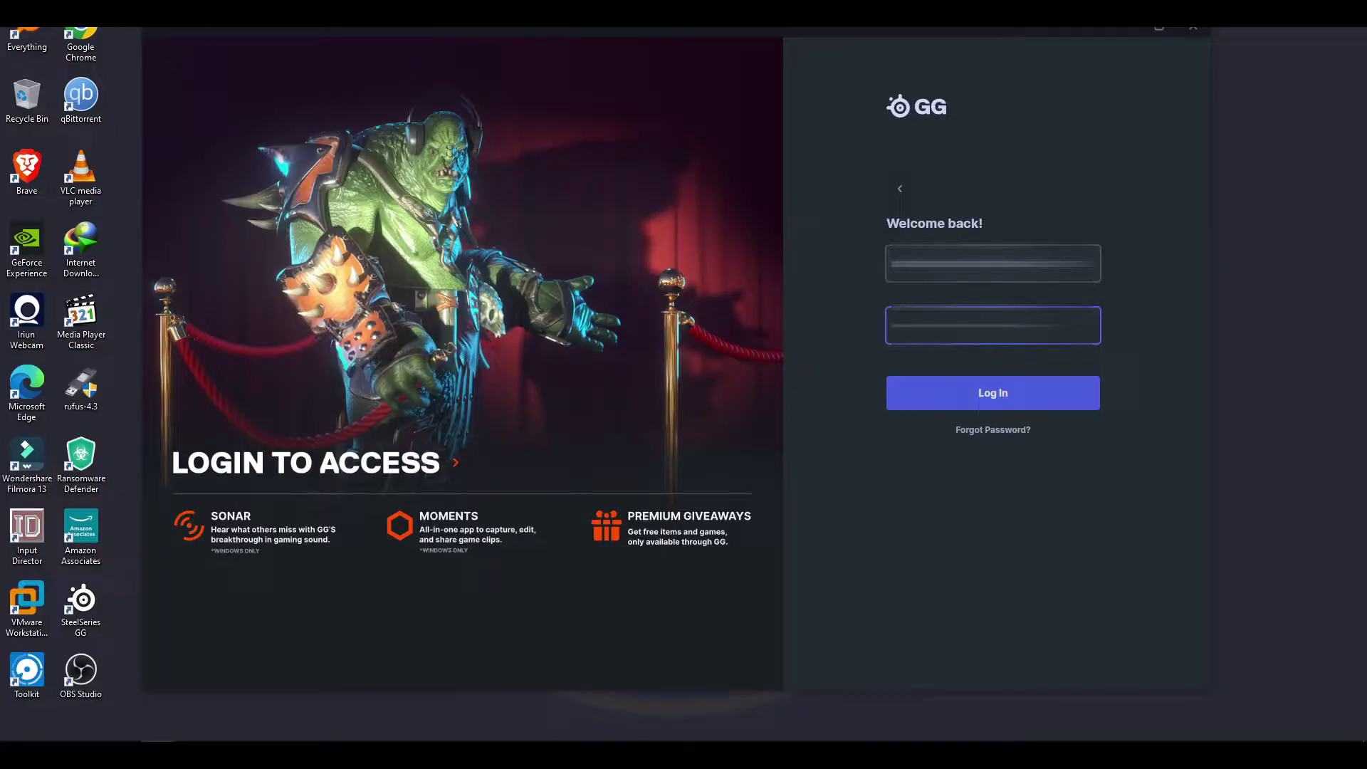
left_click(983, 383)
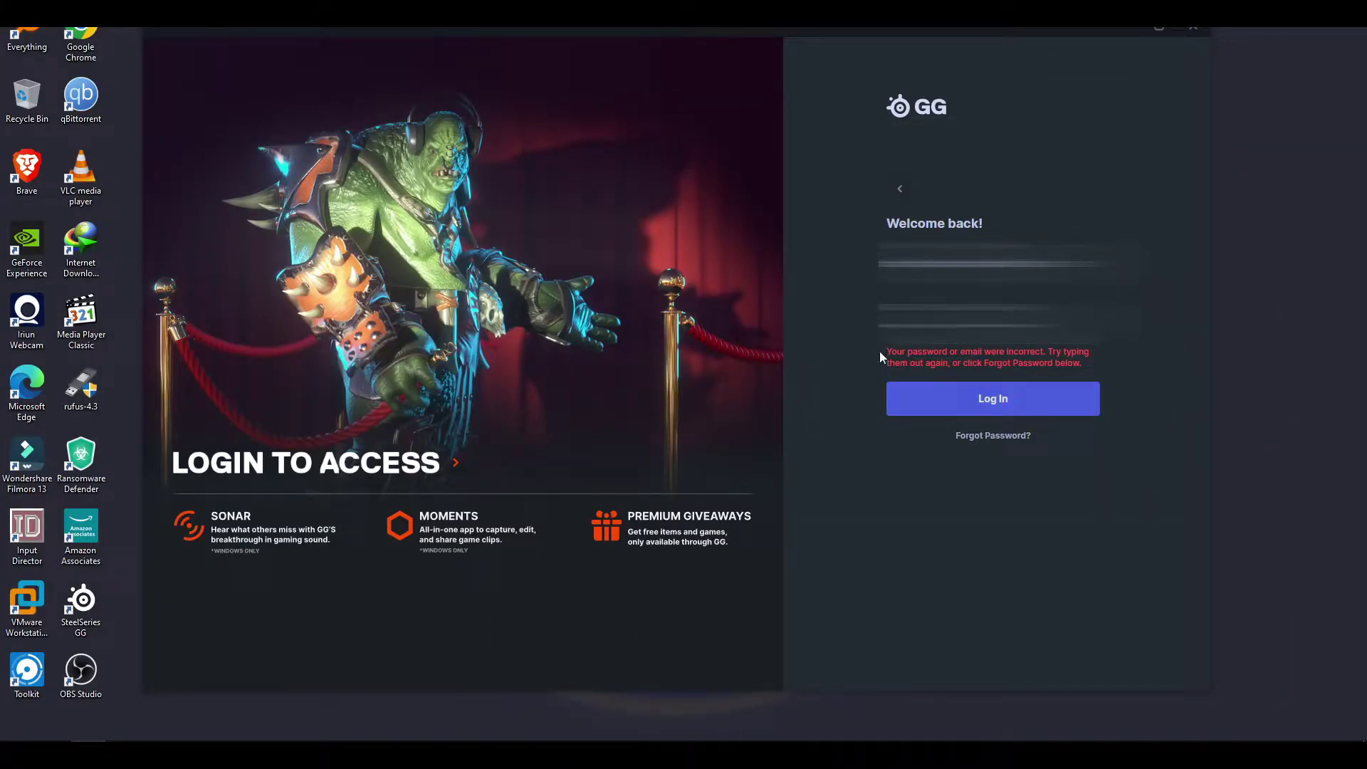
left_click(900, 188)
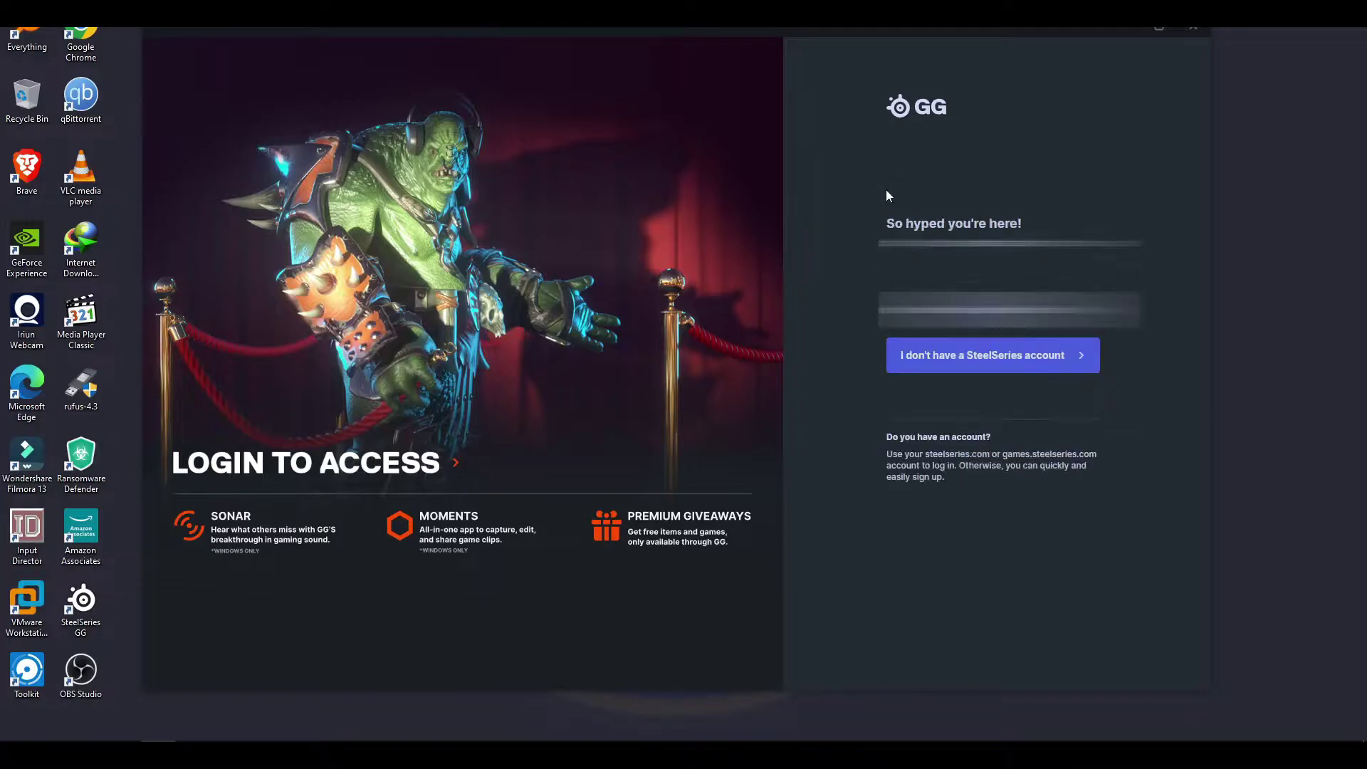
left_click(992, 353)
left_click(898, 188)
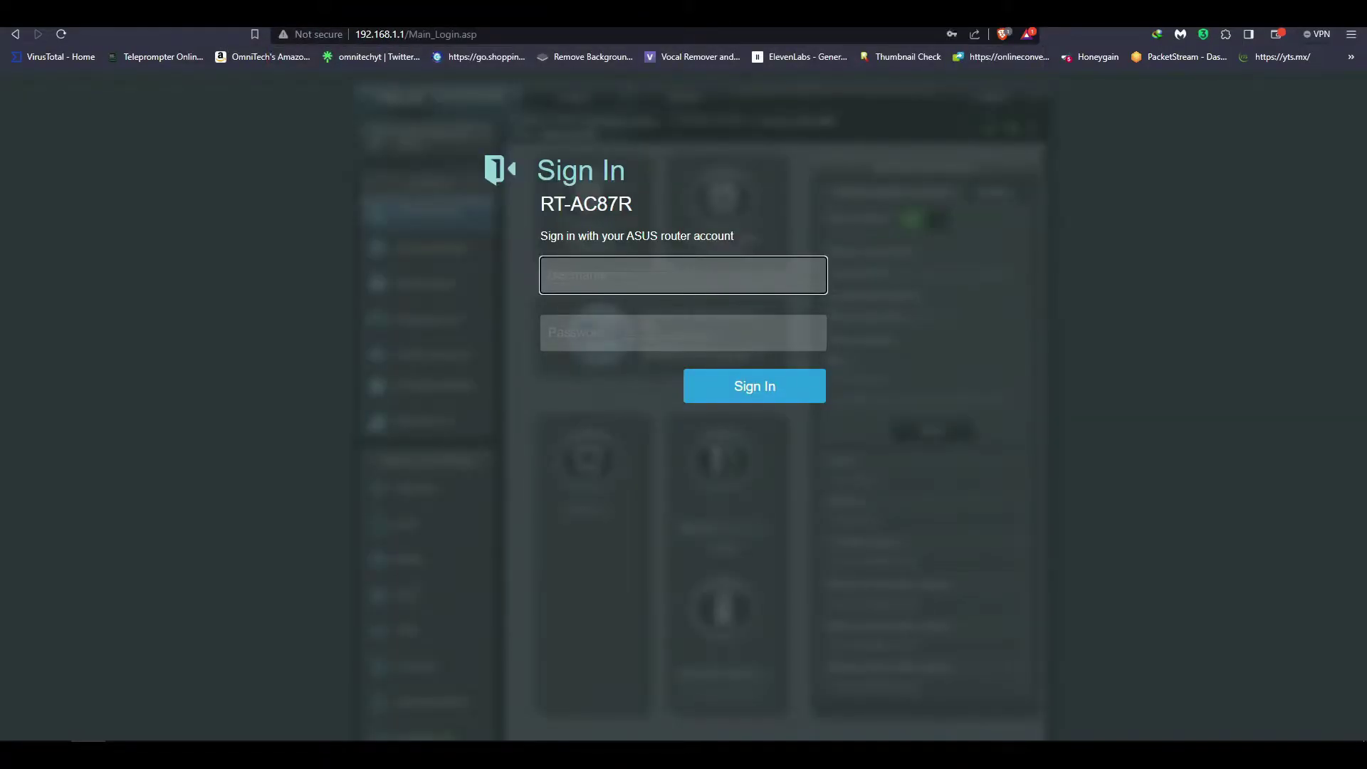
Sign in to the router at 192.168.1.1 and switch off the Express Atlanta OpenVPN client
left_click(664, 278)
left_click(664, 327)
key("Return")
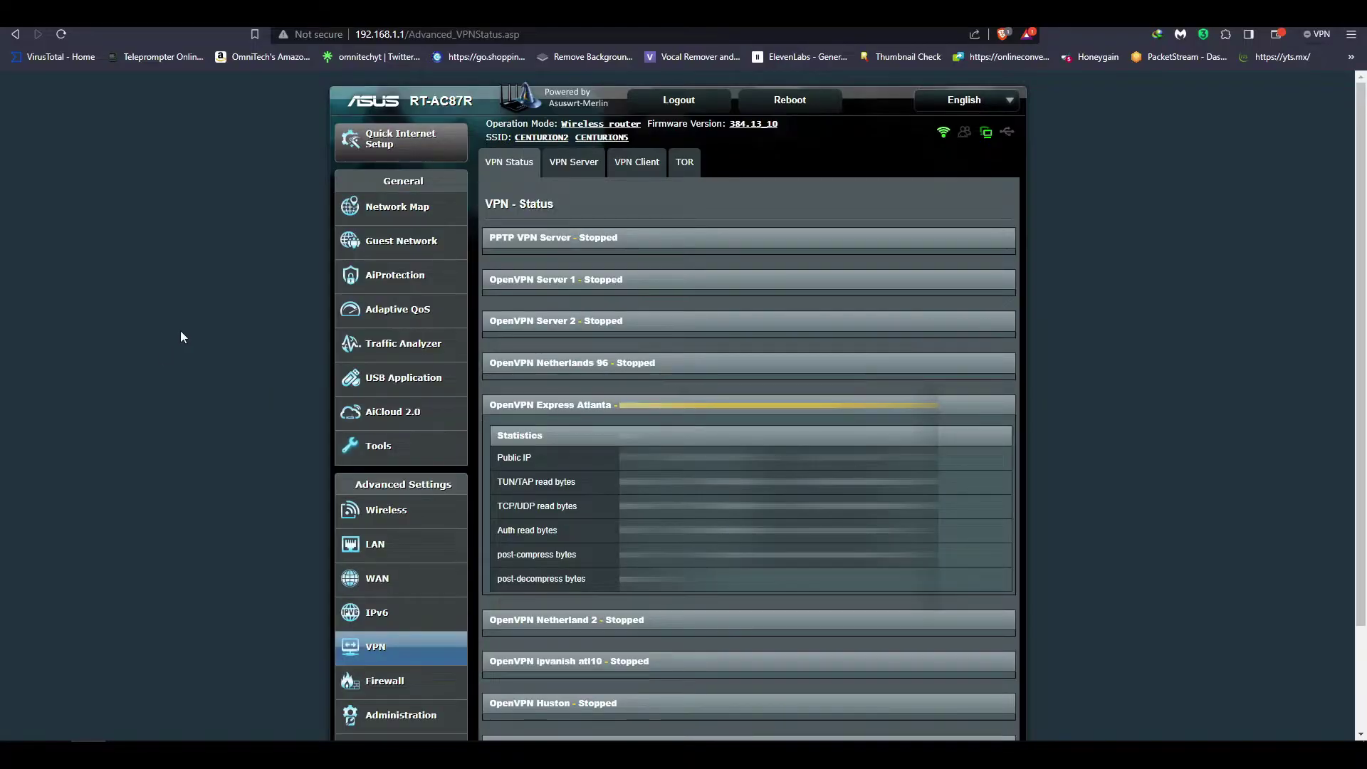
left_click(637, 162)
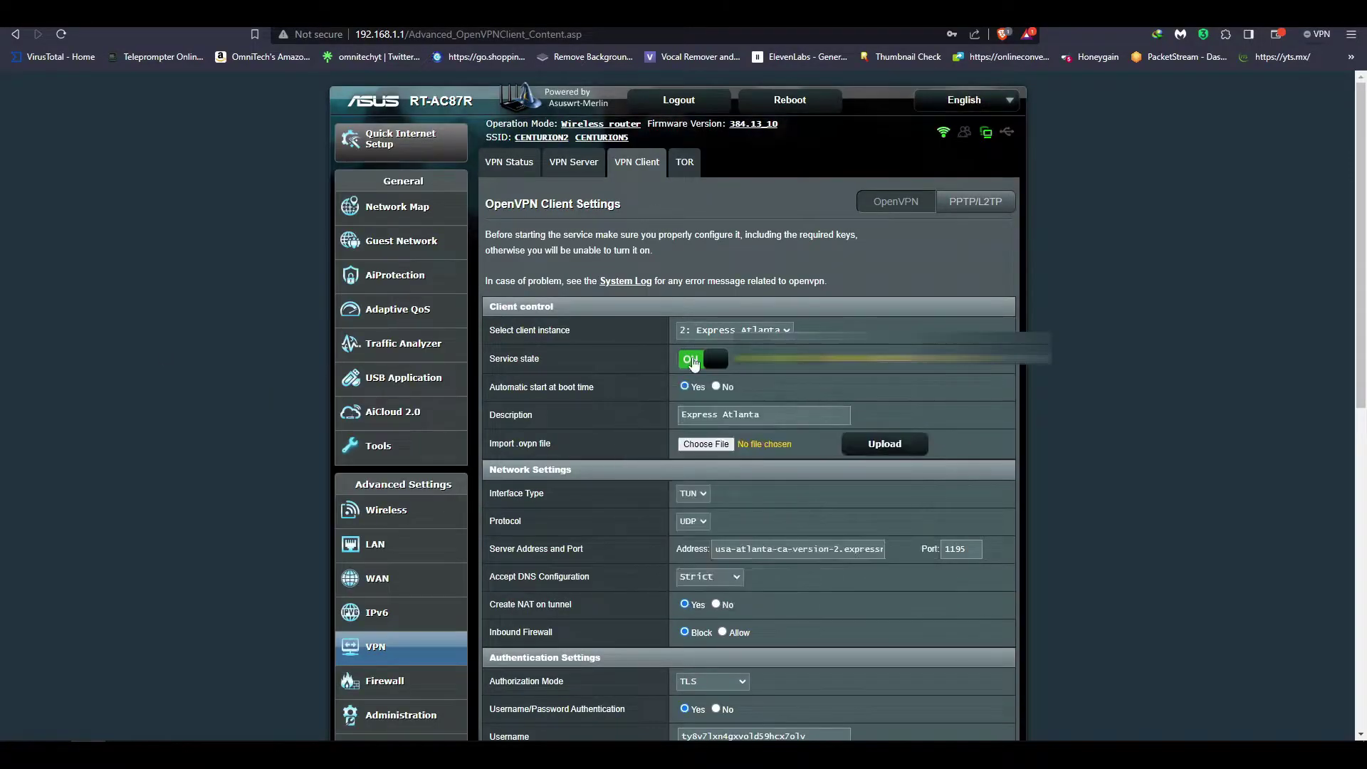
left_click(694, 361)
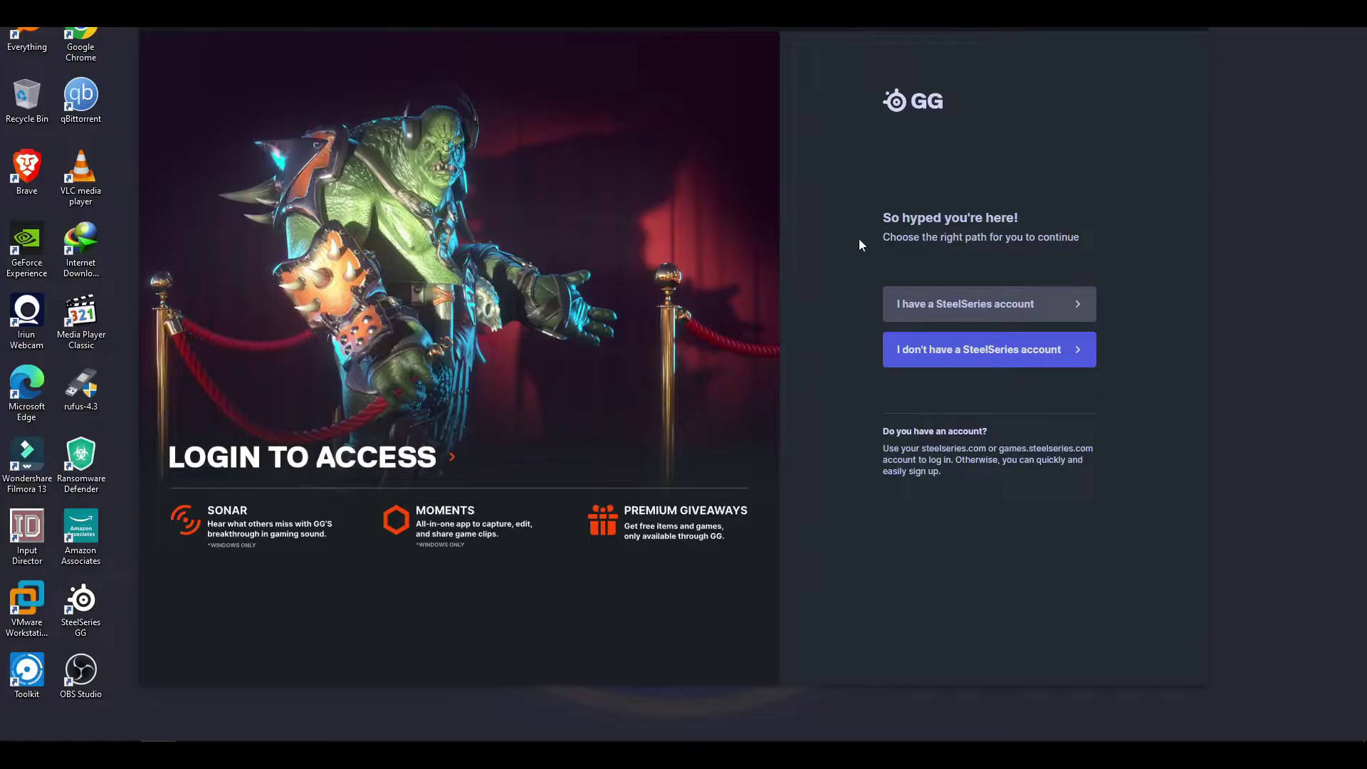
Log in with the existing SteelSeries account's email and password, then go to the Sonar mixer page
left_click(977, 306)
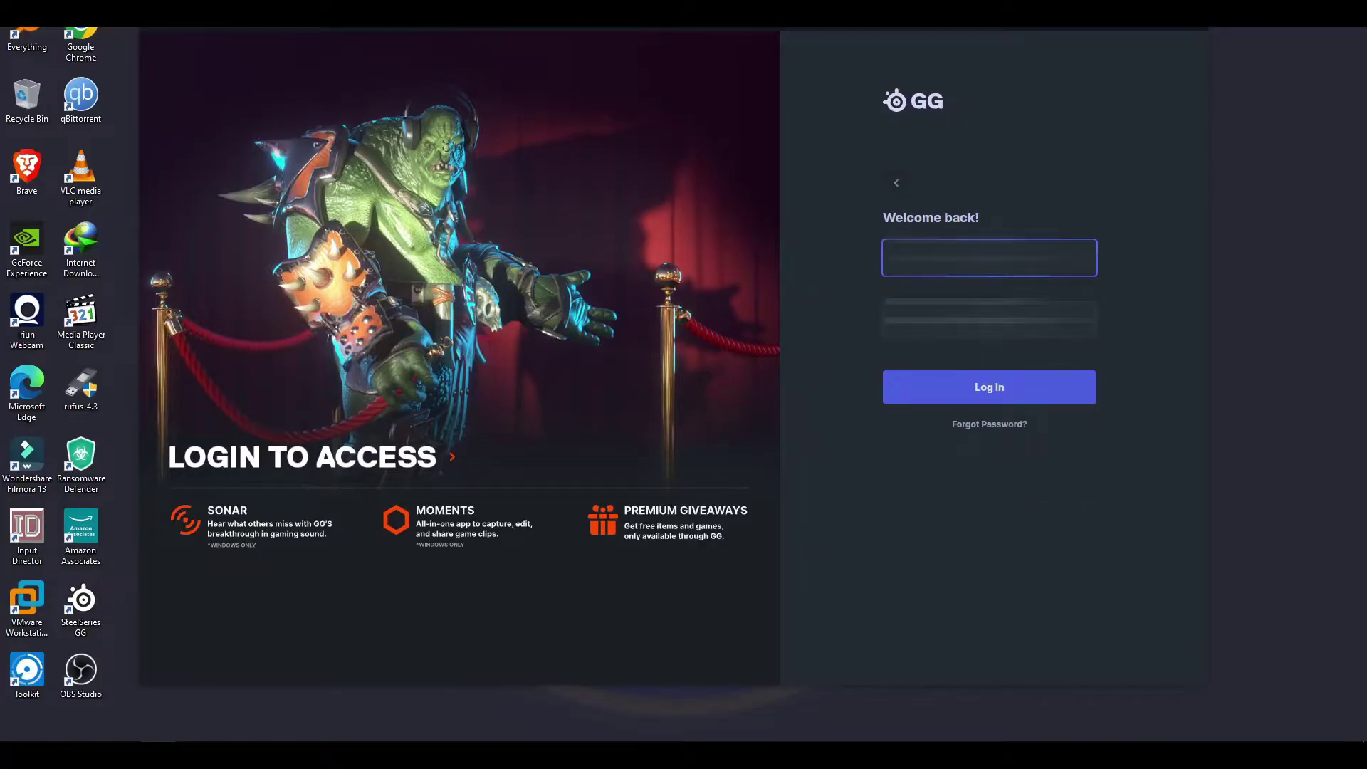
left_click(967, 376)
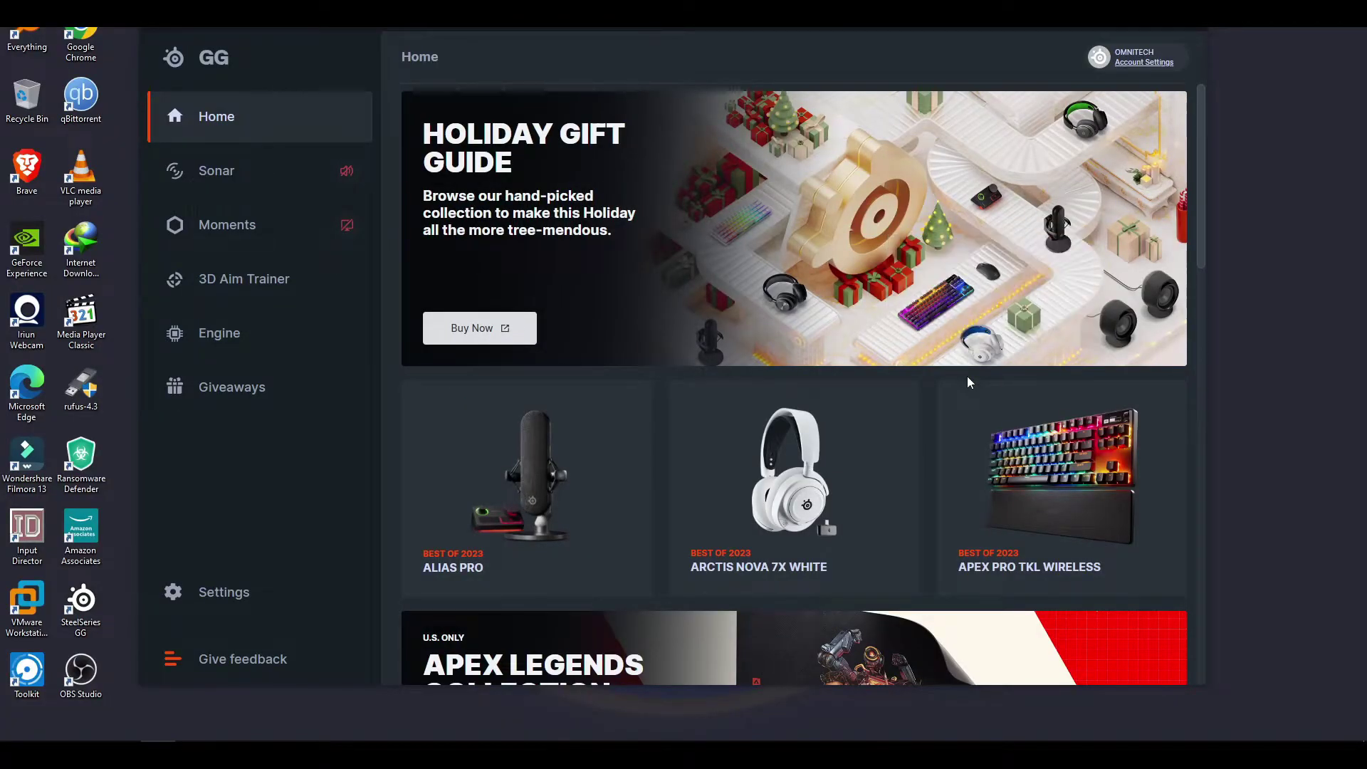
left_click(240, 185)
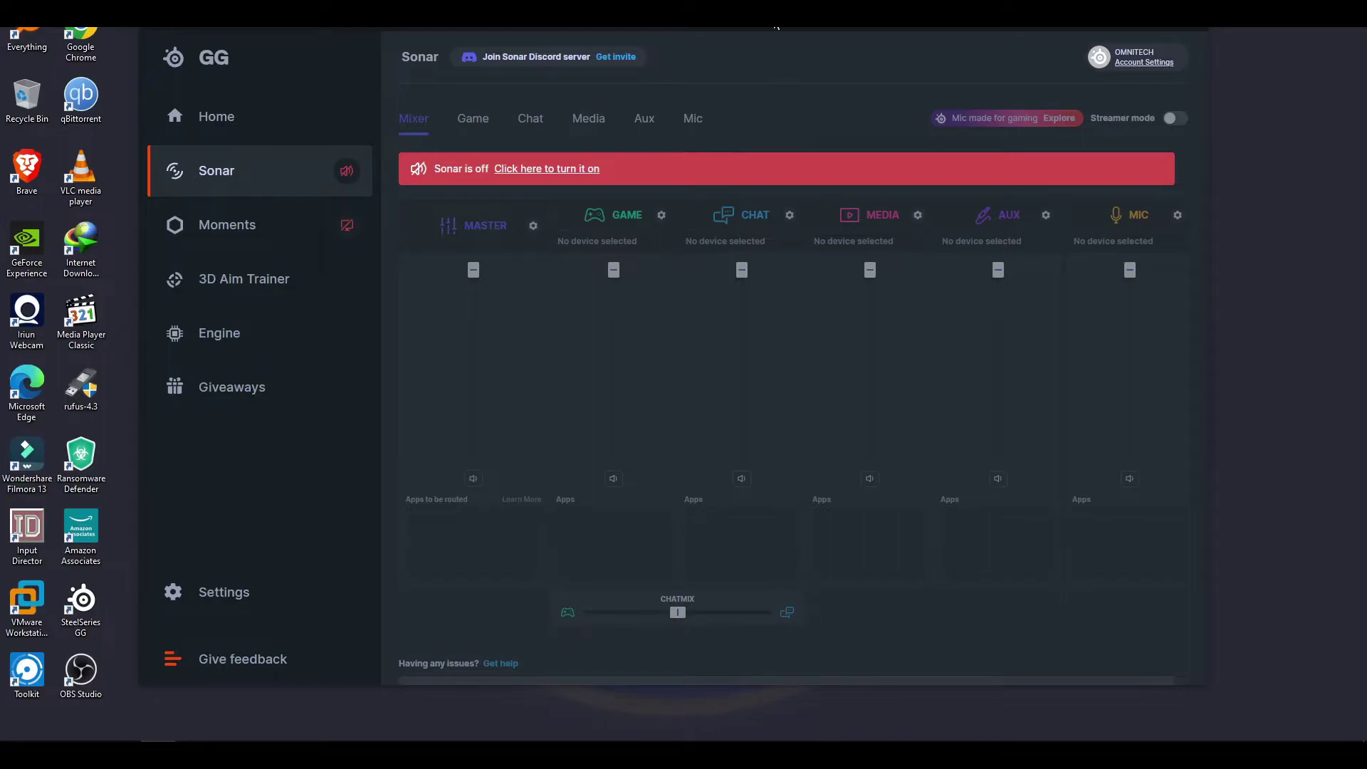
Go back to GG's Home page and scroll through its store and blog content
left_click(227, 118)
scroll(773, 366, "down", 3)
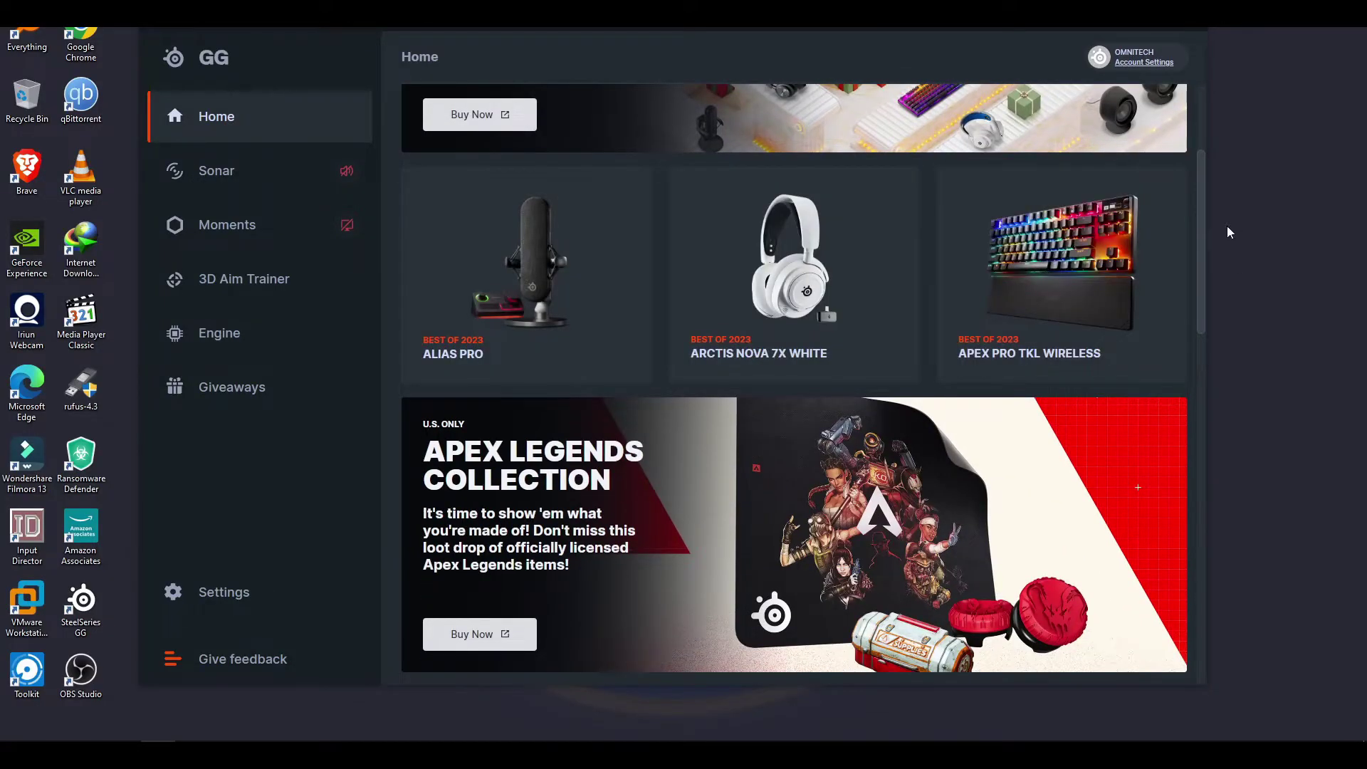
scroll(1175, 285, "down", 10)
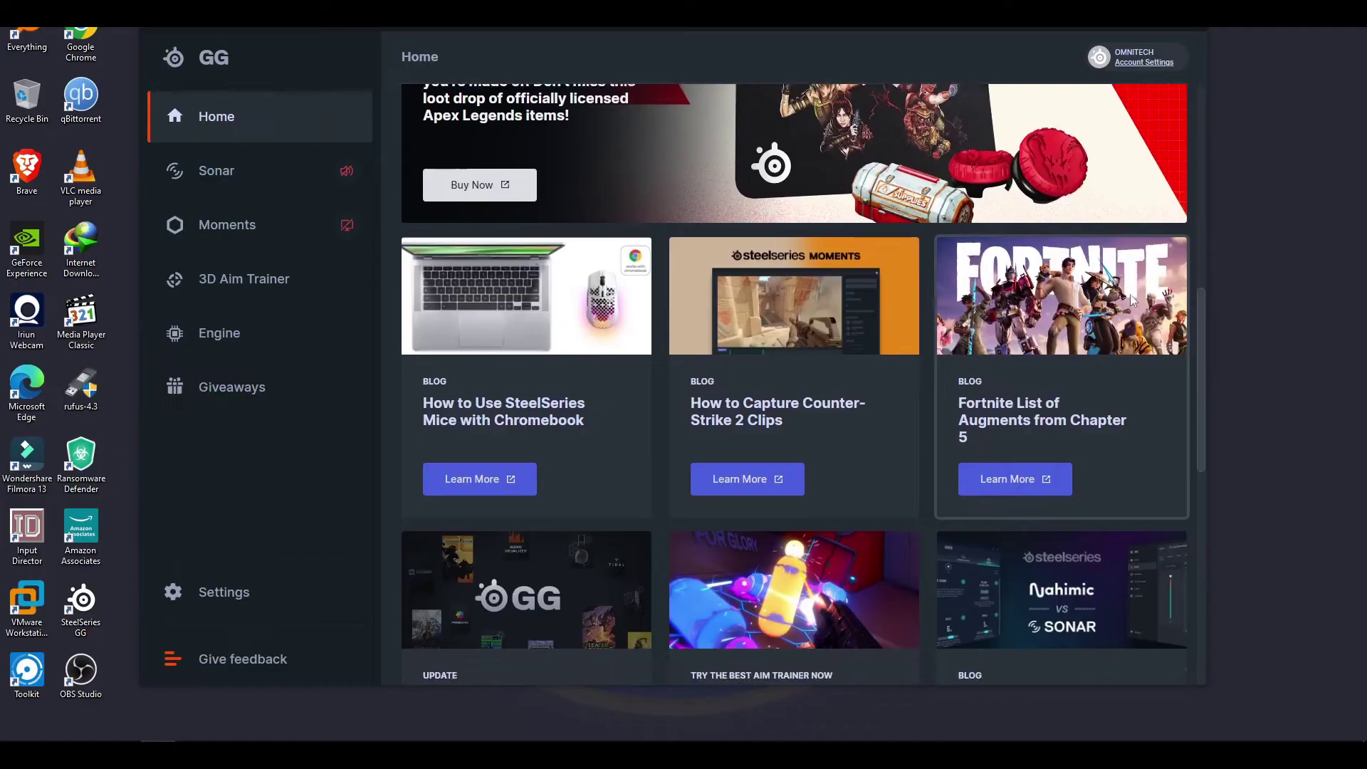
scroll(1129, 293, "up", 10)
scroll(1197, 299, "down", 1)
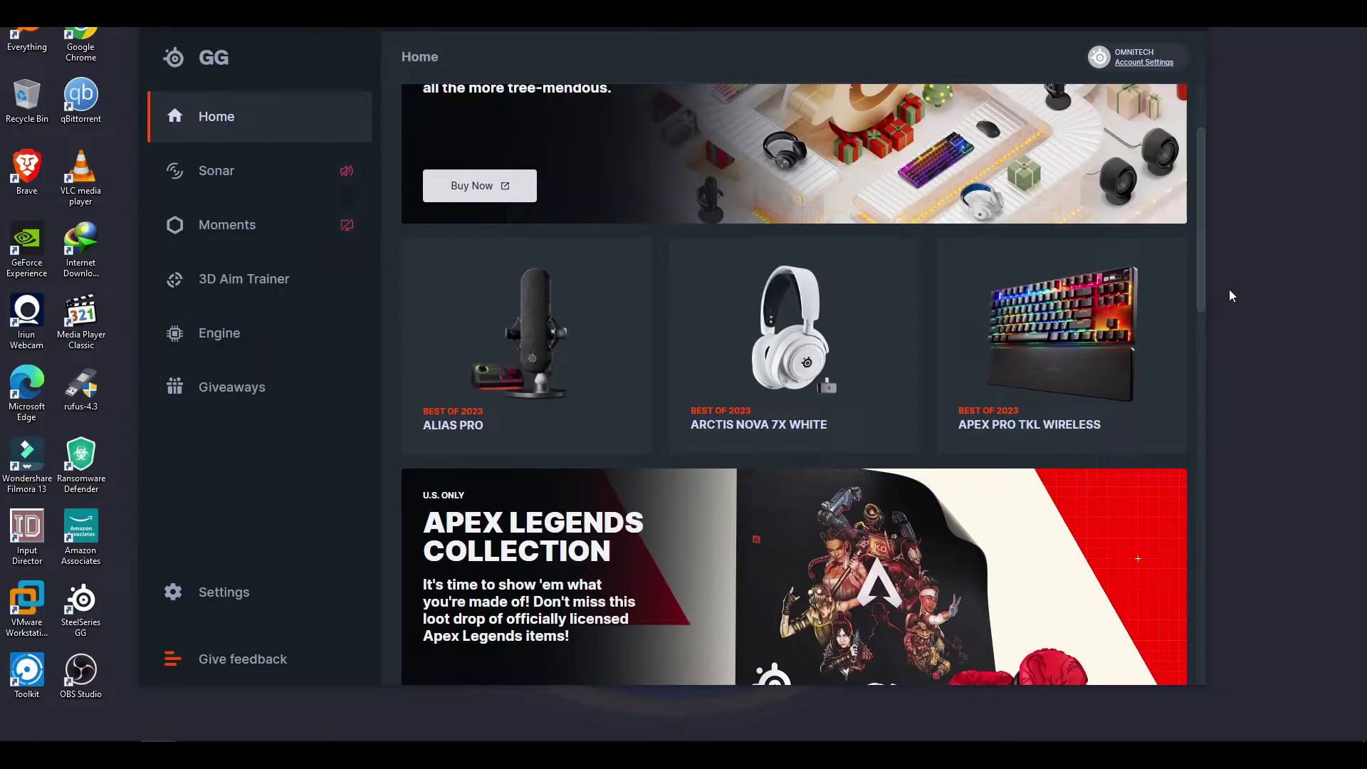
scroll(1075, 194, "up", 2)
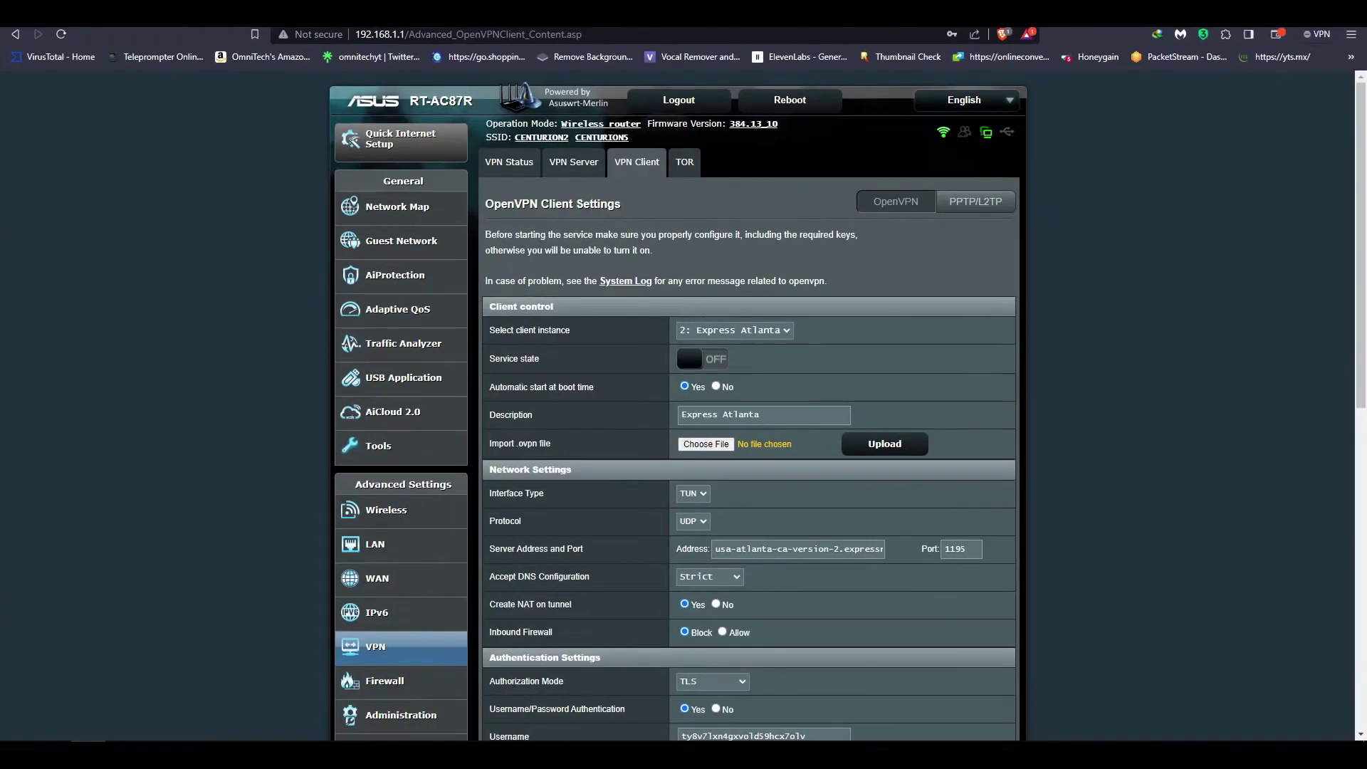
Turn the Express Atlanta OpenVPN client's service state back on
left_click(591, 366)
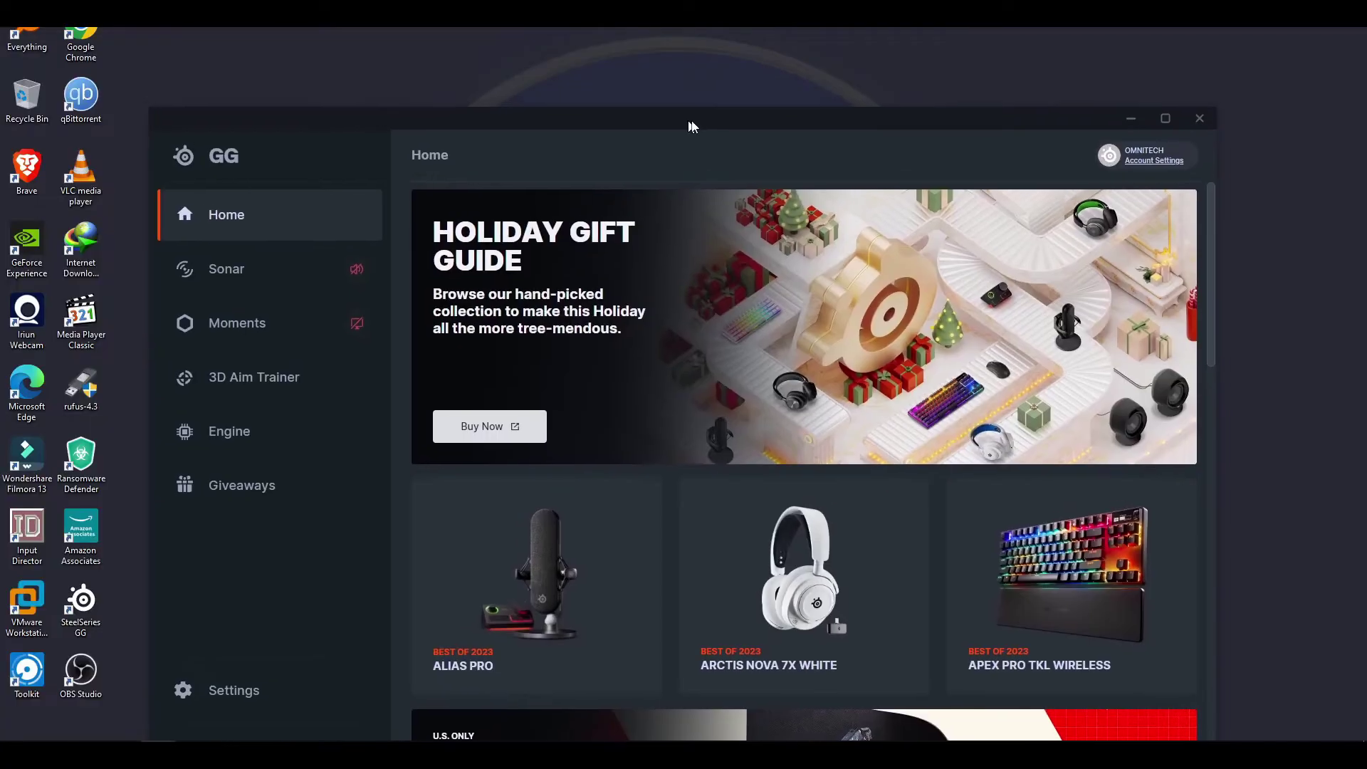
Close the GG window and exit SteelSeries GG completely from its system tray icon
left_click_drag(689, 121, 673, 41)
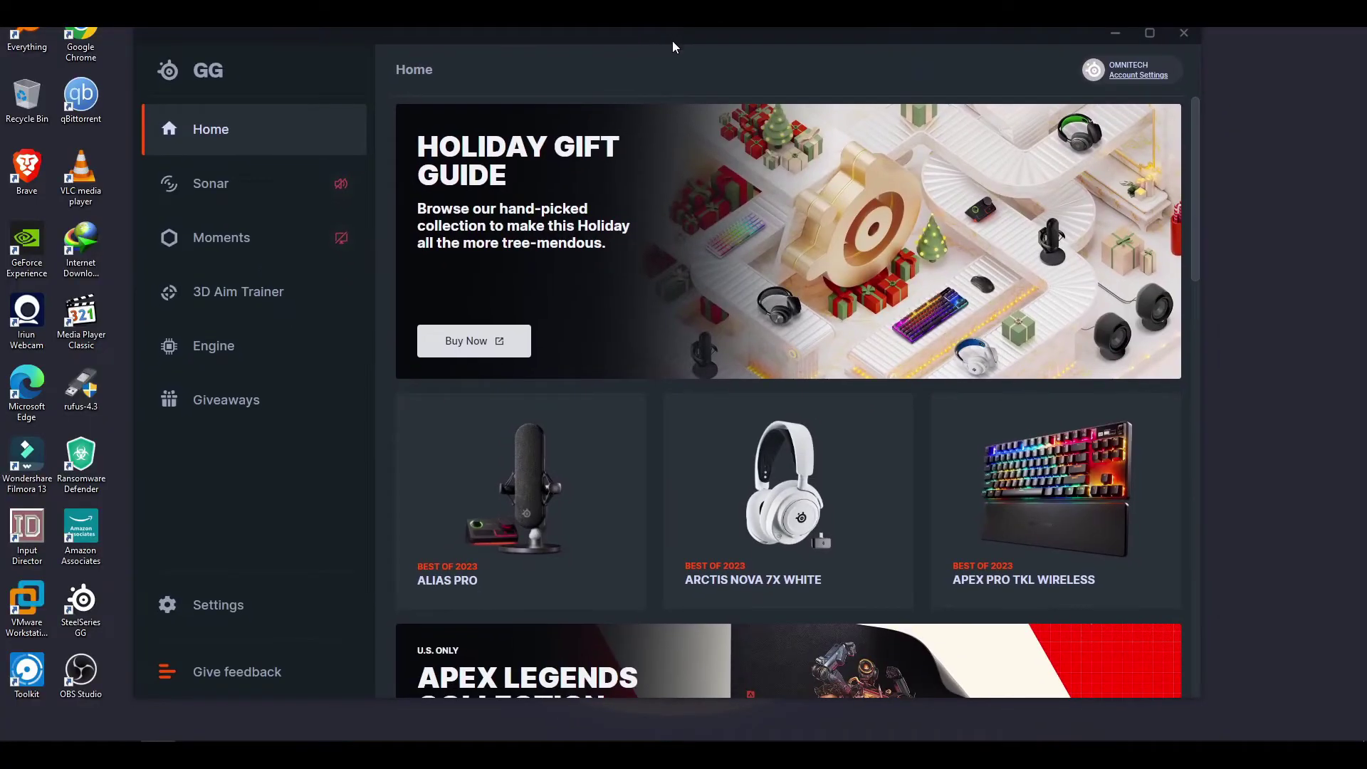
left_click(1183, 34)
left_click(1224, 753)
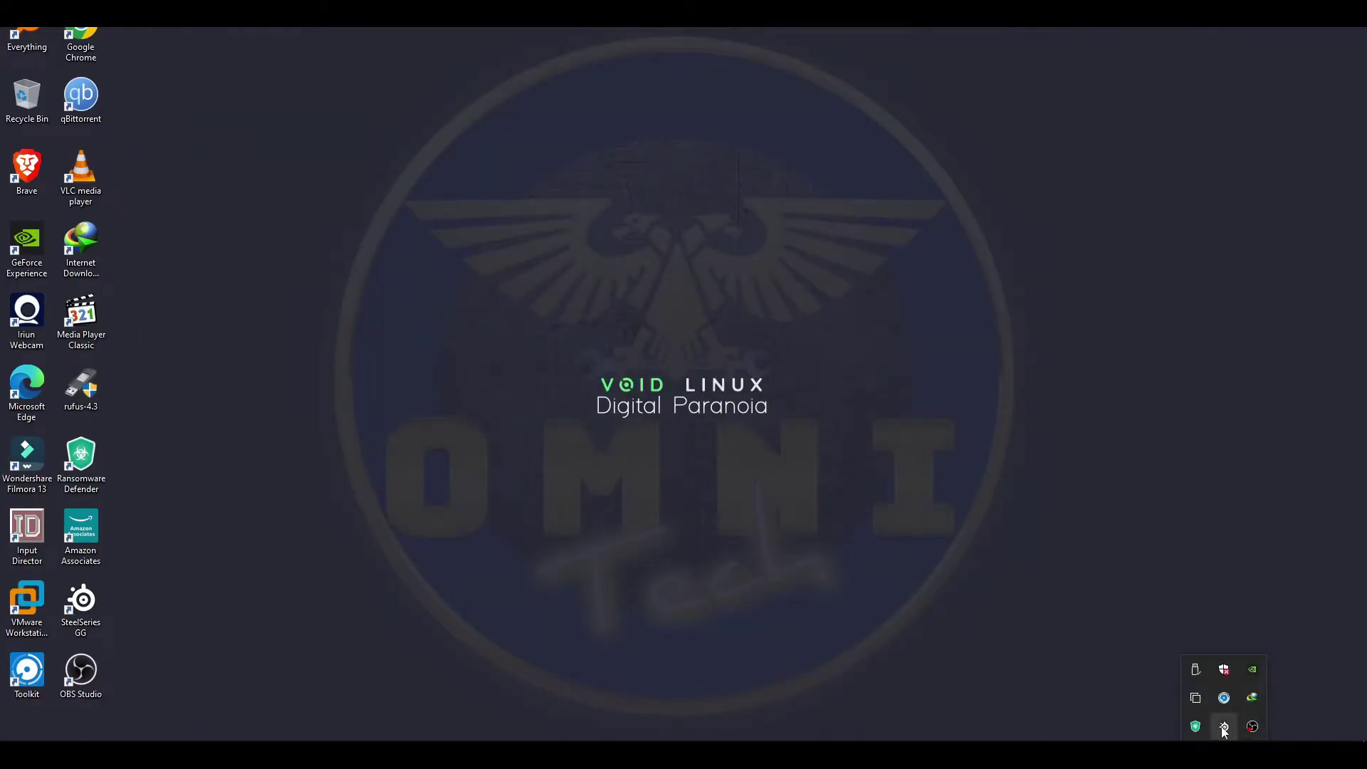
right_click(1224, 727)
left_click(1232, 716)
left_click(618, 438)
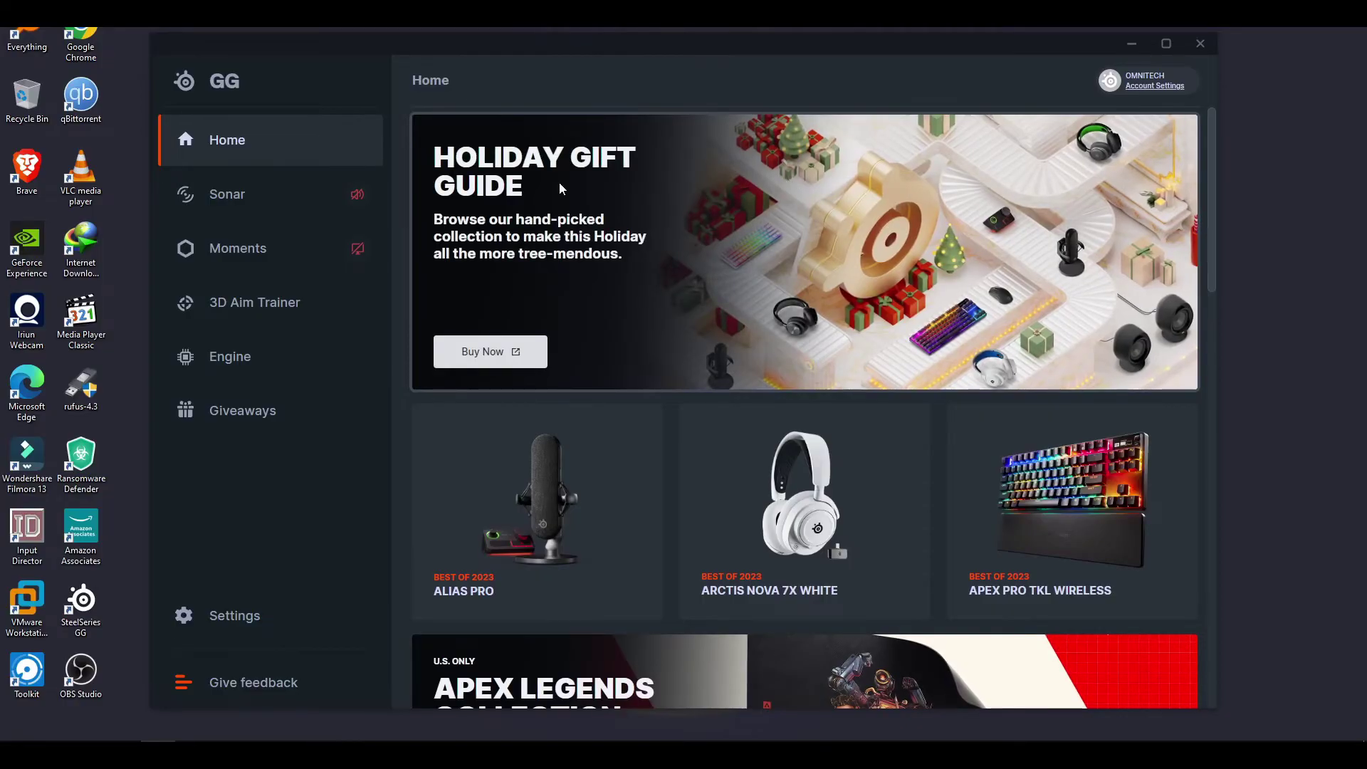
left_click_drag(746, 44, 758, 27)
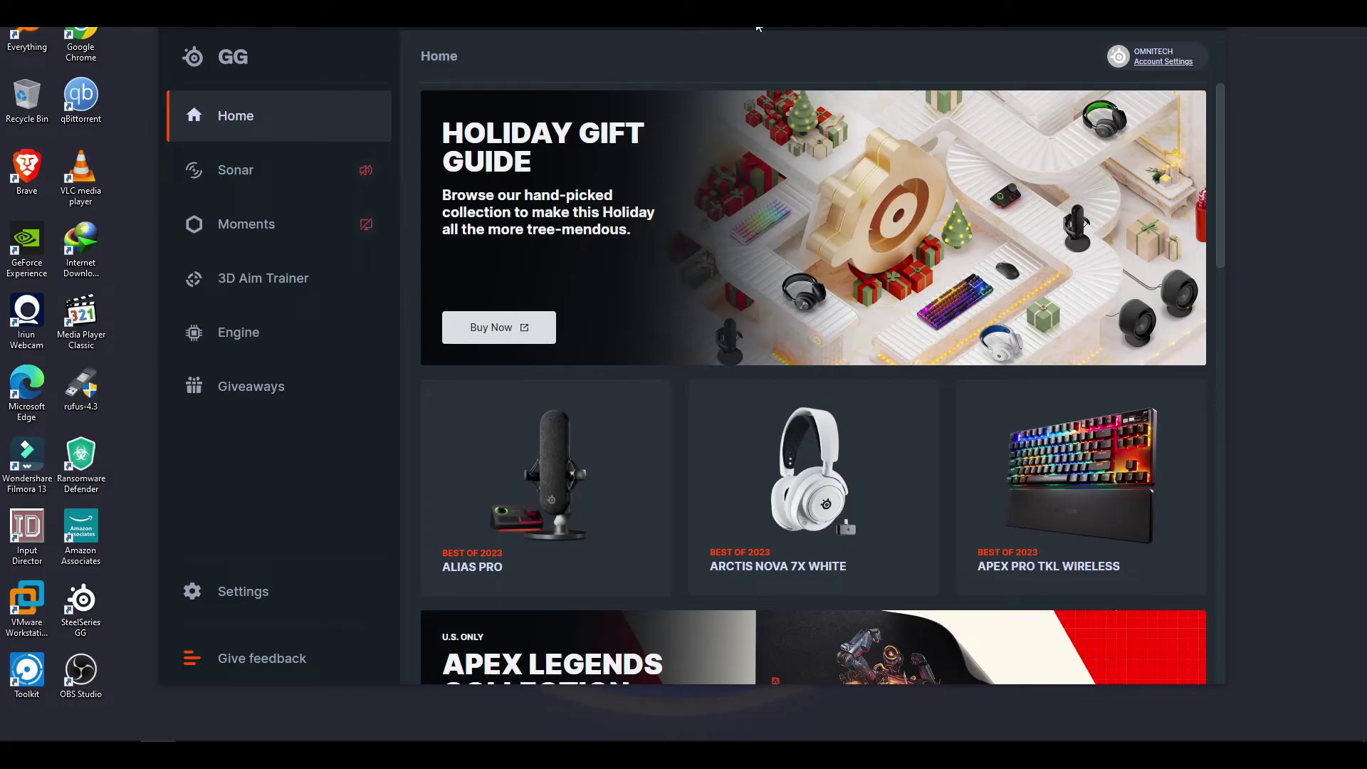
left_click_drag(759, 27, 781, 28)
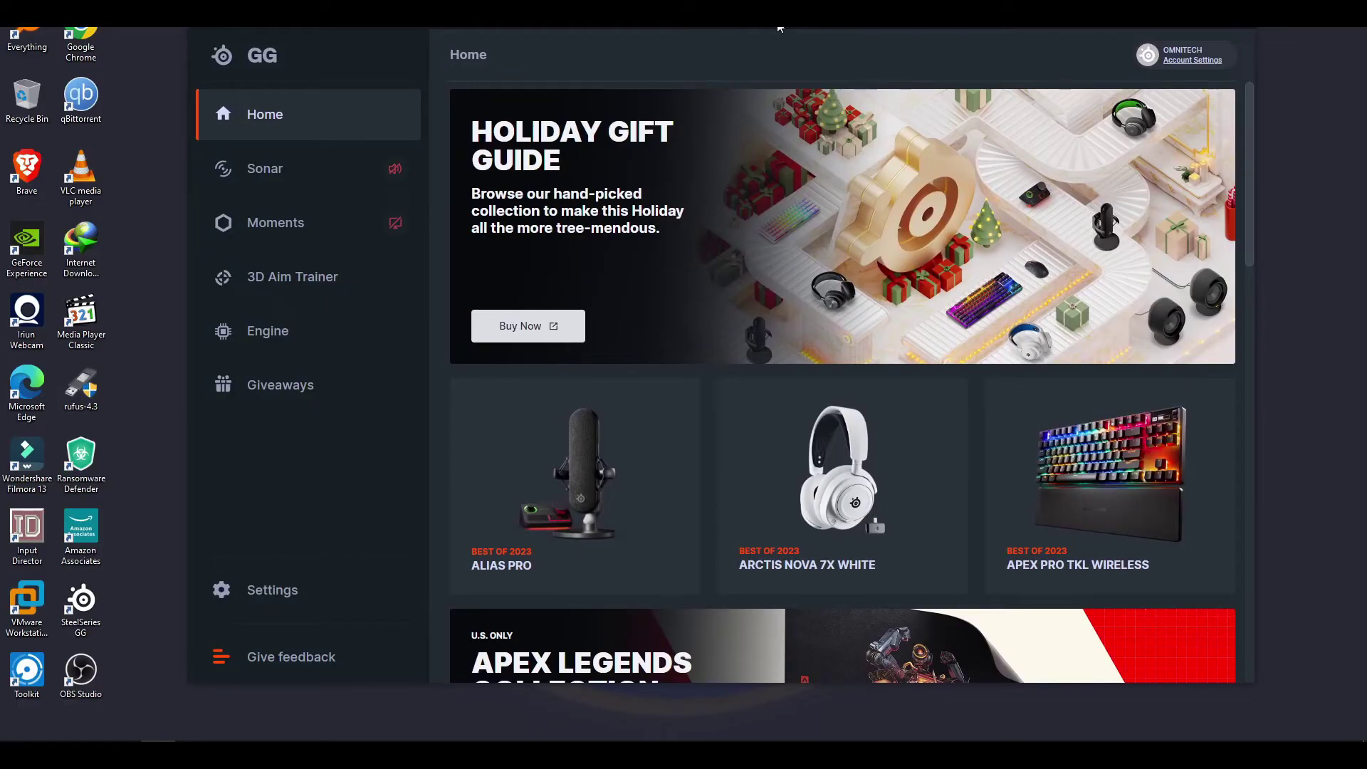